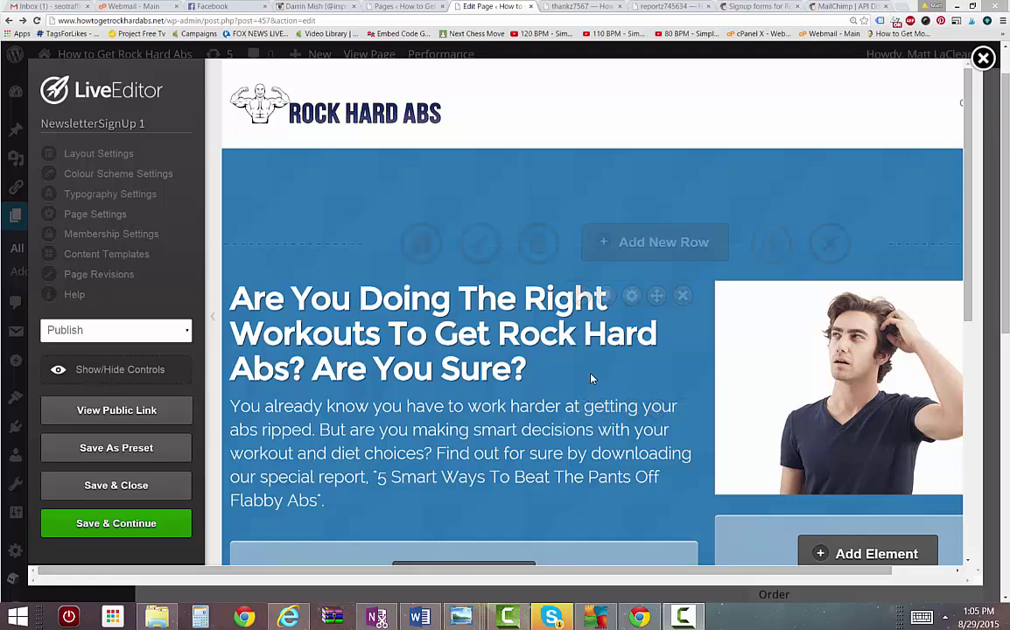
- Add an Optin Box element below the intro paragraph, using the style with a light-blue form panel and yellow button
{"action": "scroll", "coordinate": [928, 256], "scroll_direction": "down", "scroll_amount": 3}
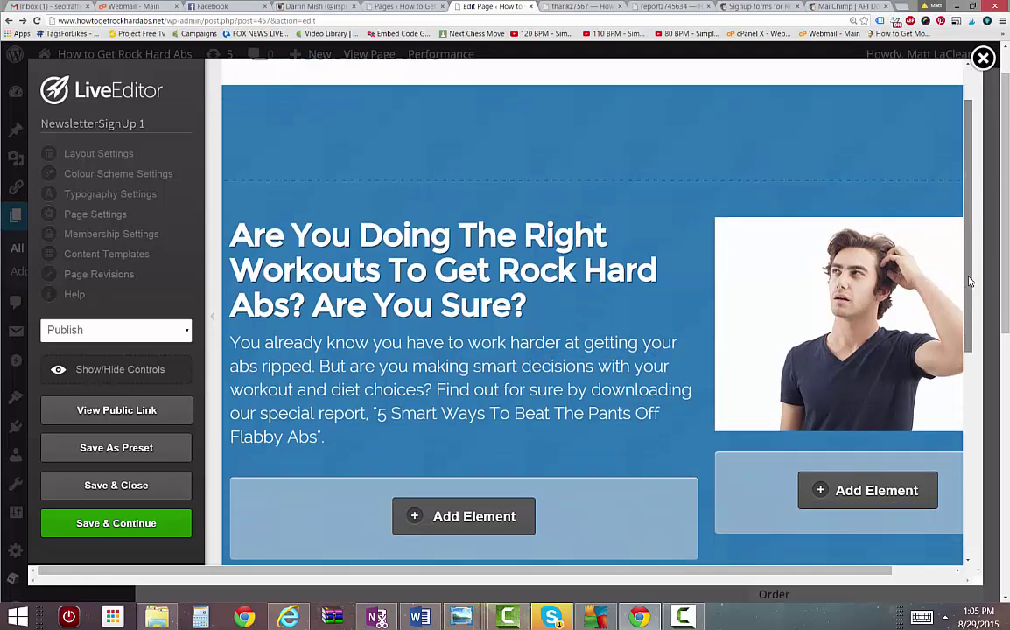
{"action": "left_click", "coordinate": [585, 451]}
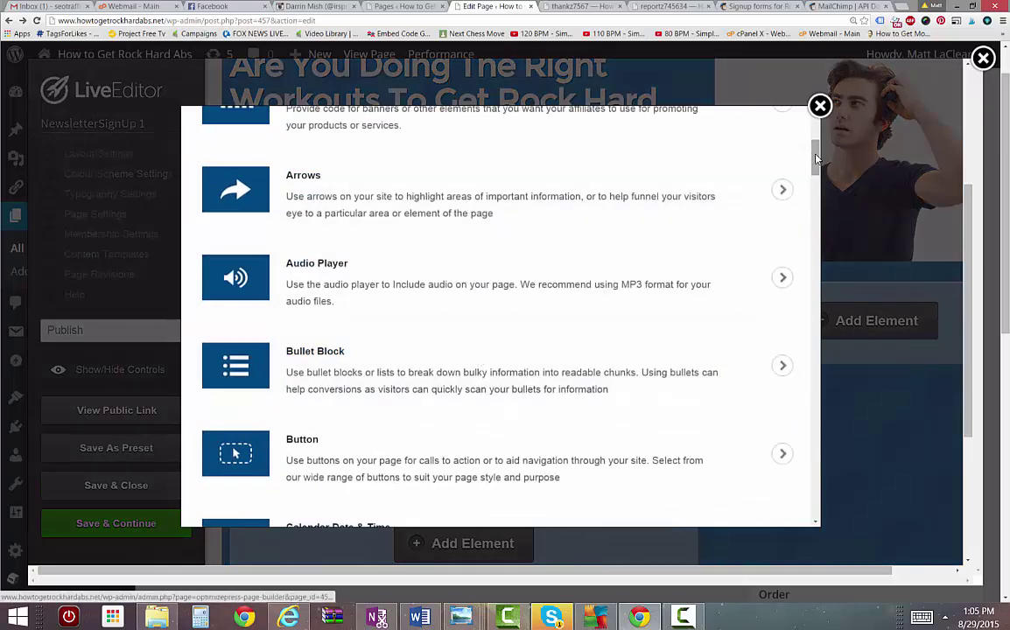
{"action": "scroll", "coordinate": [819, 226], "scroll_direction": "down", "scroll_amount": 2}
{"action": "scroll", "coordinate": [741, 299], "scroll_direction": "down", "scroll_amount": 20}
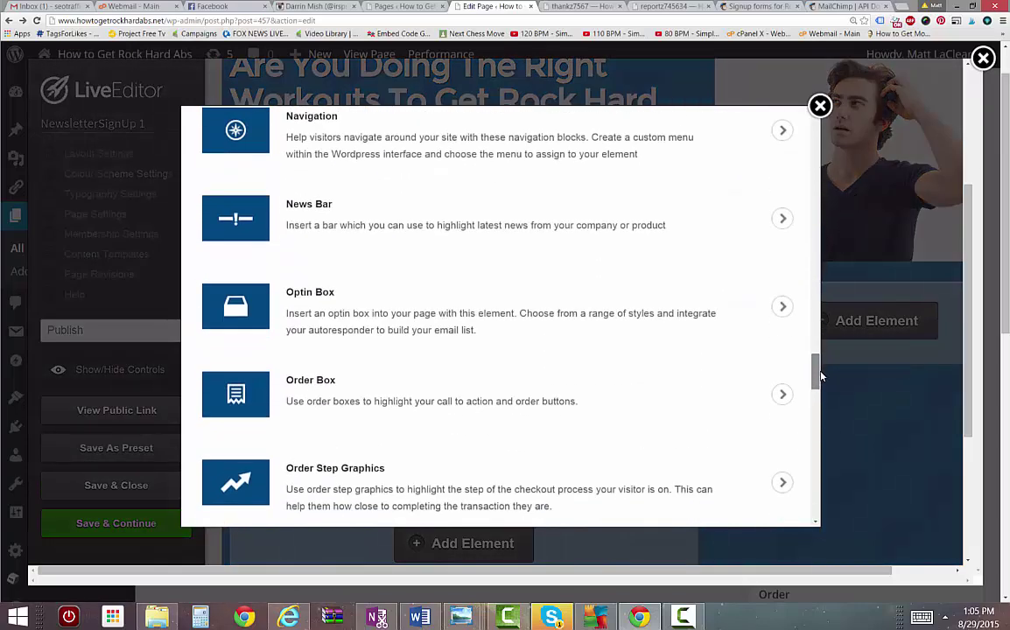
{"action": "left_click", "coordinate": [771, 311]}
{"action": "scroll", "coordinate": [643, 329], "scroll_direction": "down", "scroll_amount": 4}
{"action": "scroll", "coordinate": [643, 336], "scroll_direction": "down", "scroll_amount": 8}
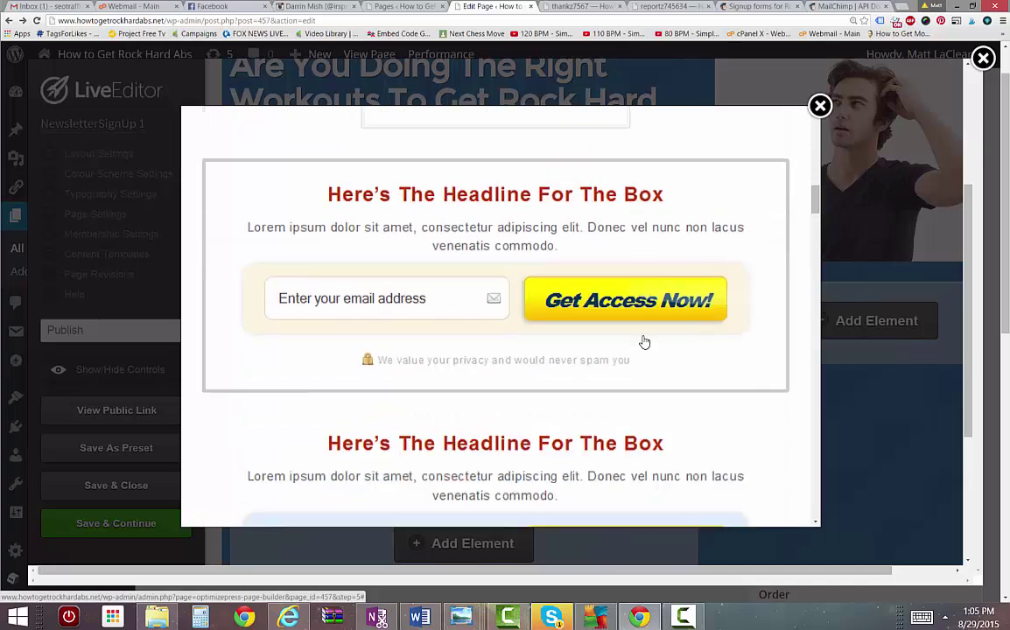
{"action": "left_click", "coordinate": [625, 359]}
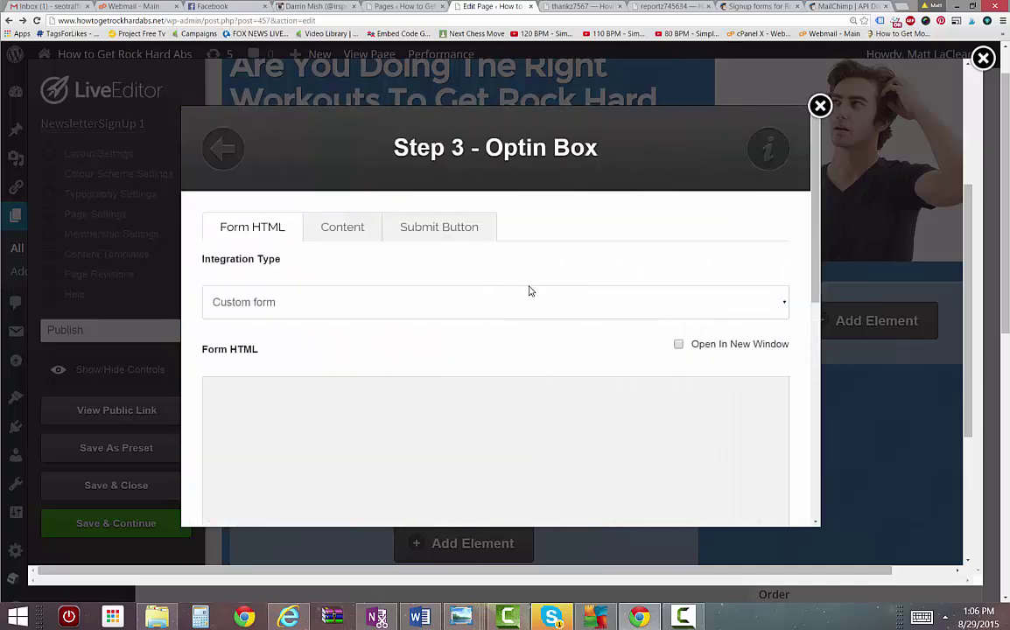
- Set the opt-in box's integration type to MailChimp and its provider list to Rock Hard Abs
{"action": "left_click", "coordinate": [346, 312]}
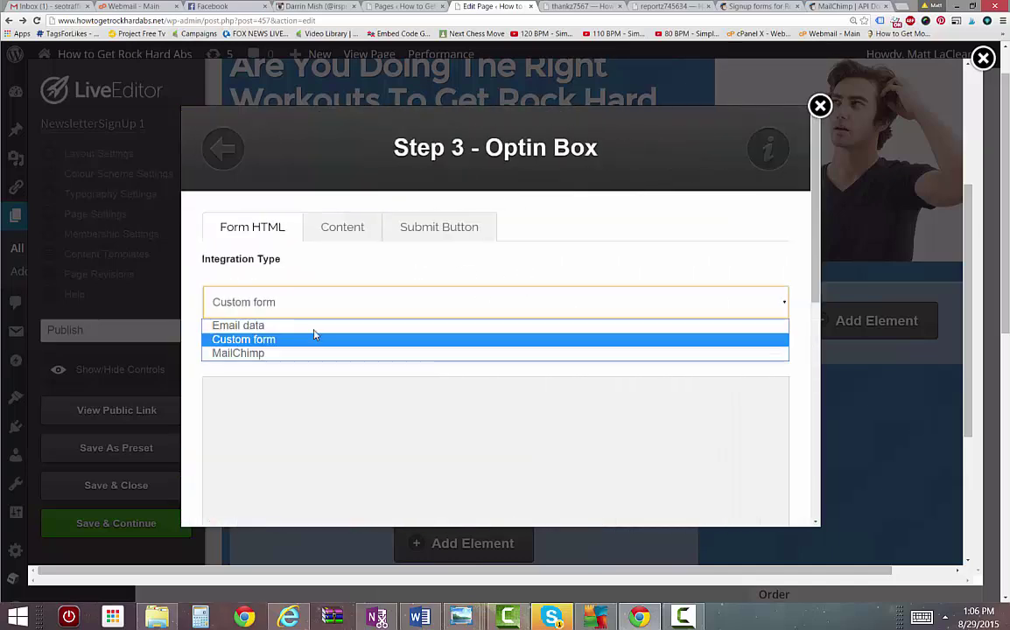
{"action": "left_click", "coordinate": [295, 352]}
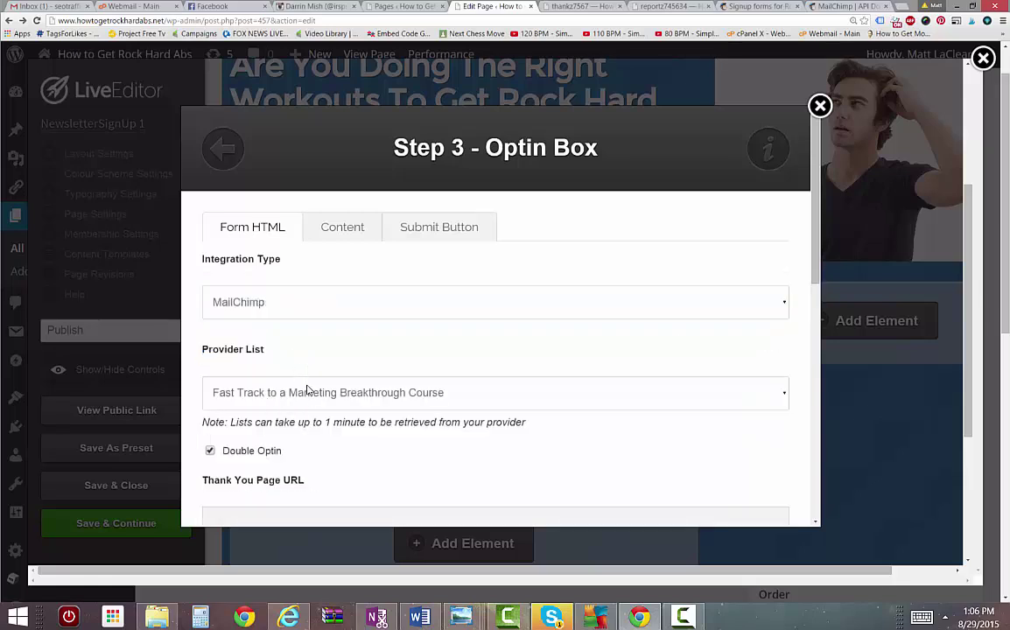
{"action": "left_click", "coordinate": [306, 391]}
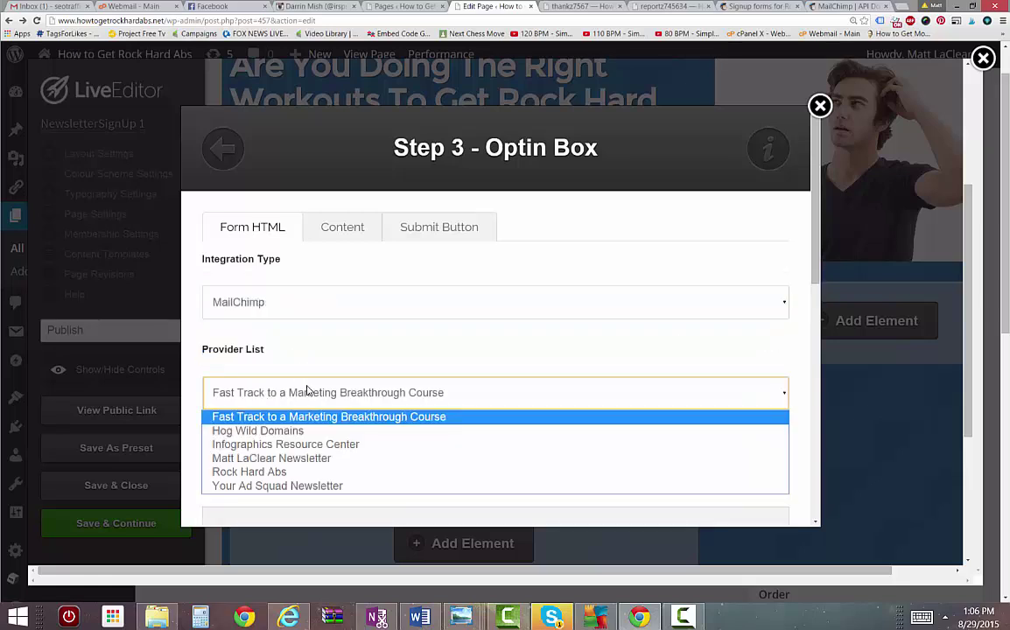
{"action": "left_click", "coordinate": [288, 474]}
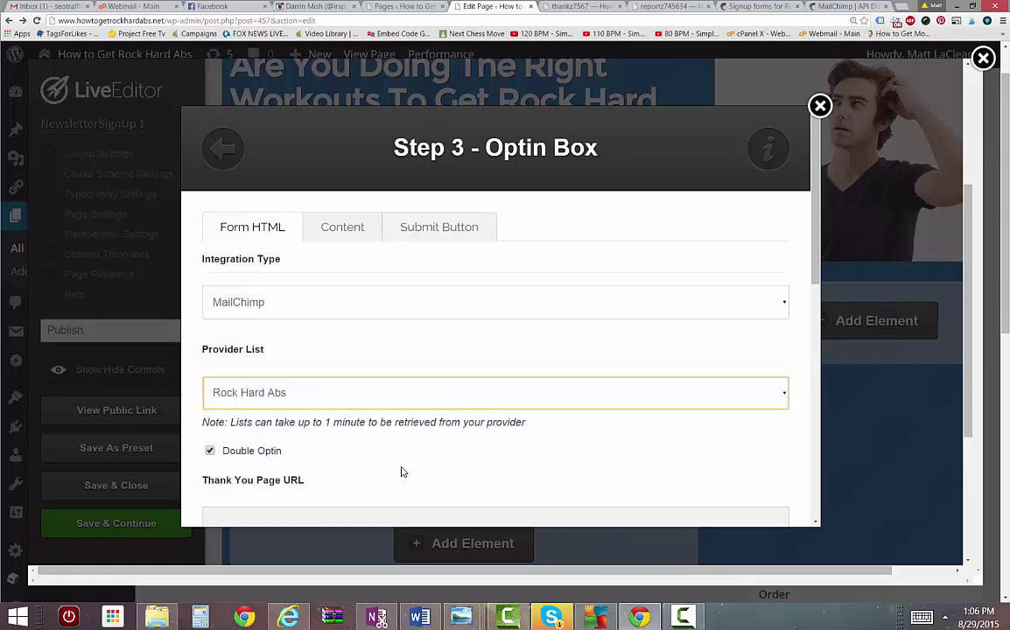
{"action": "scroll", "coordinate": [399, 461], "scroll_direction": "down", "scroll_amount": 2}
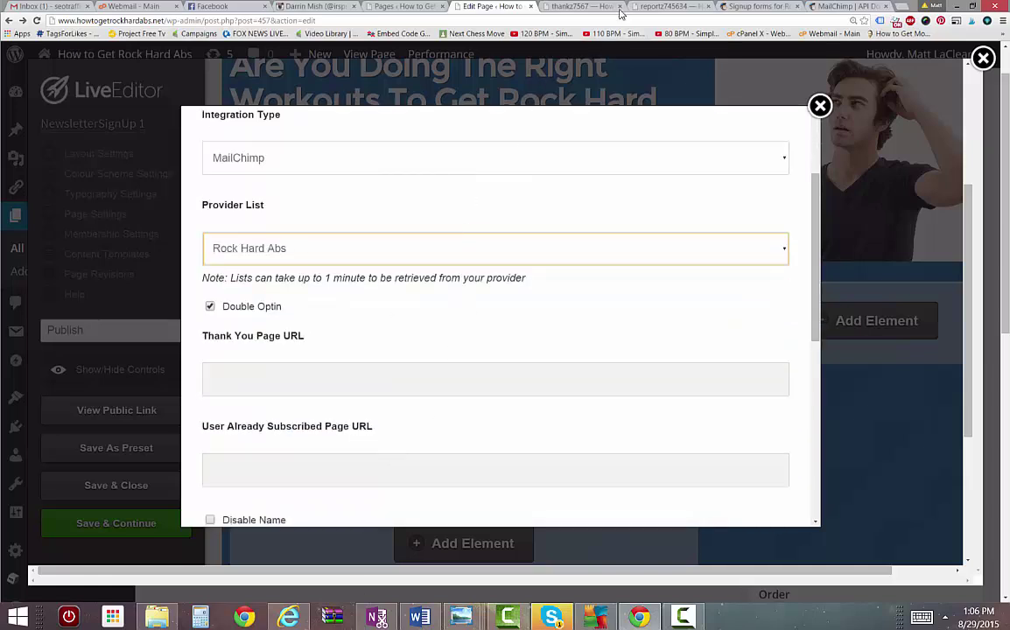
{"action": "left_click", "coordinate": [306, 382]}
{"action": "type", "text": "http://www.howtogetrockhardabs.net/reportz745634/"}
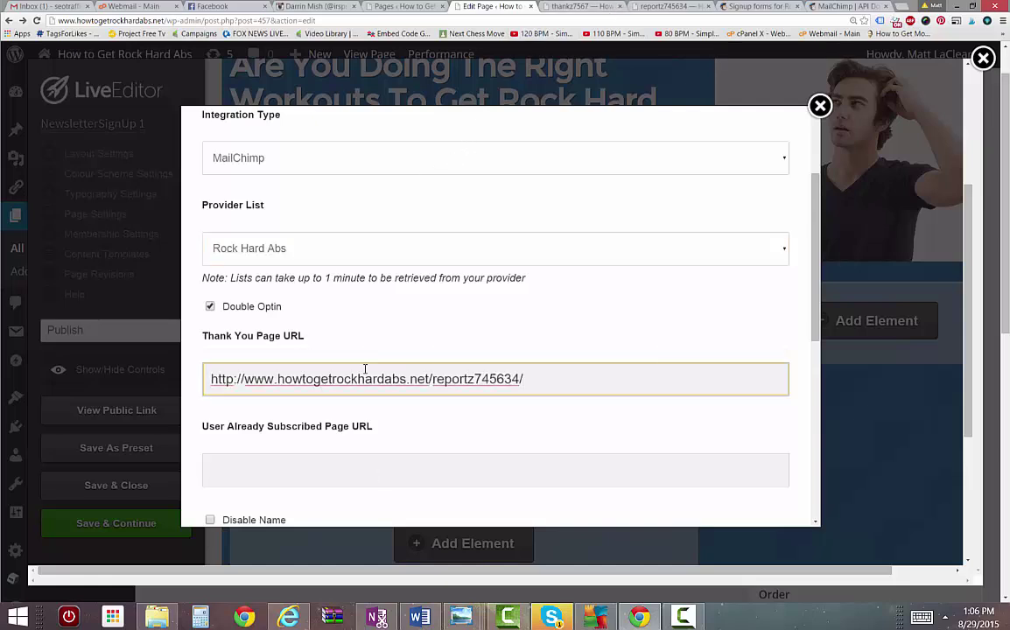
{"action": "key", "text": "ctrl+Tab"}
{"action": "key", "text": "ctrl+Tab"}
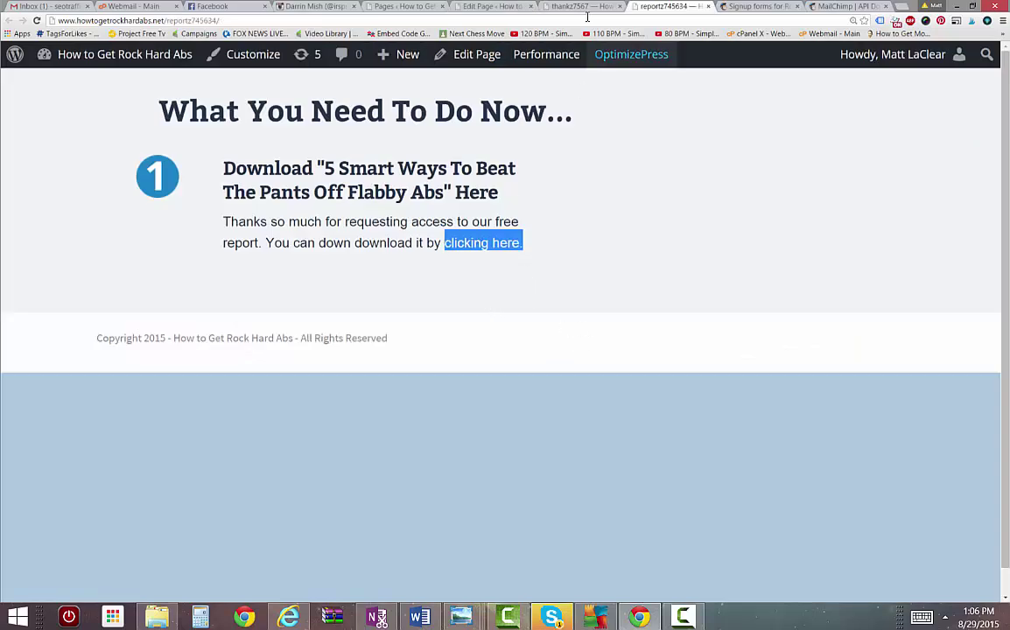
{"action": "left_click", "coordinate": [557, 6]}
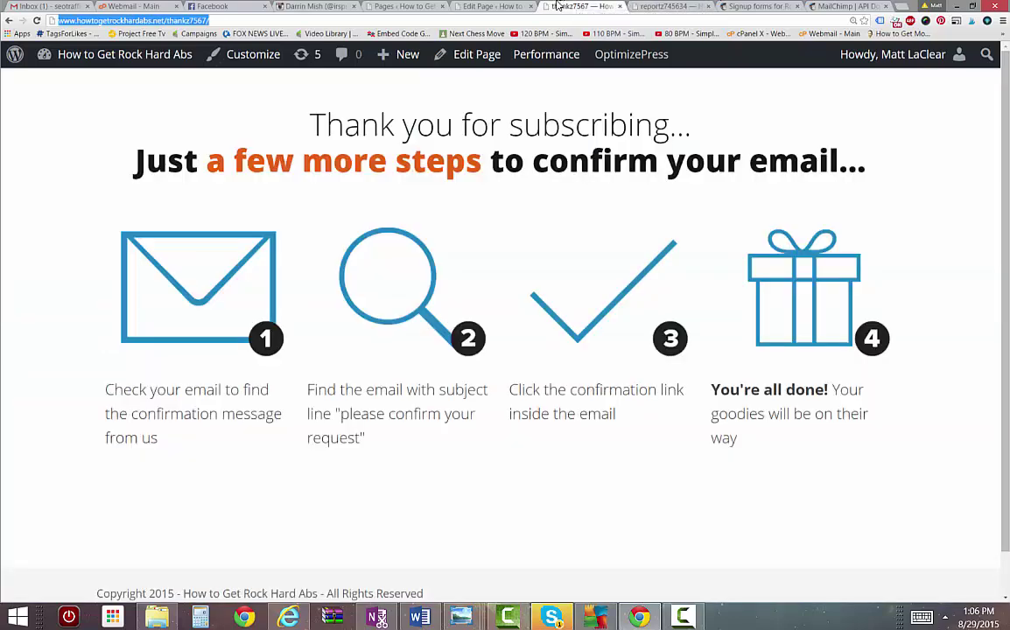
{"action": "left_click", "coordinate": [494, 6]}
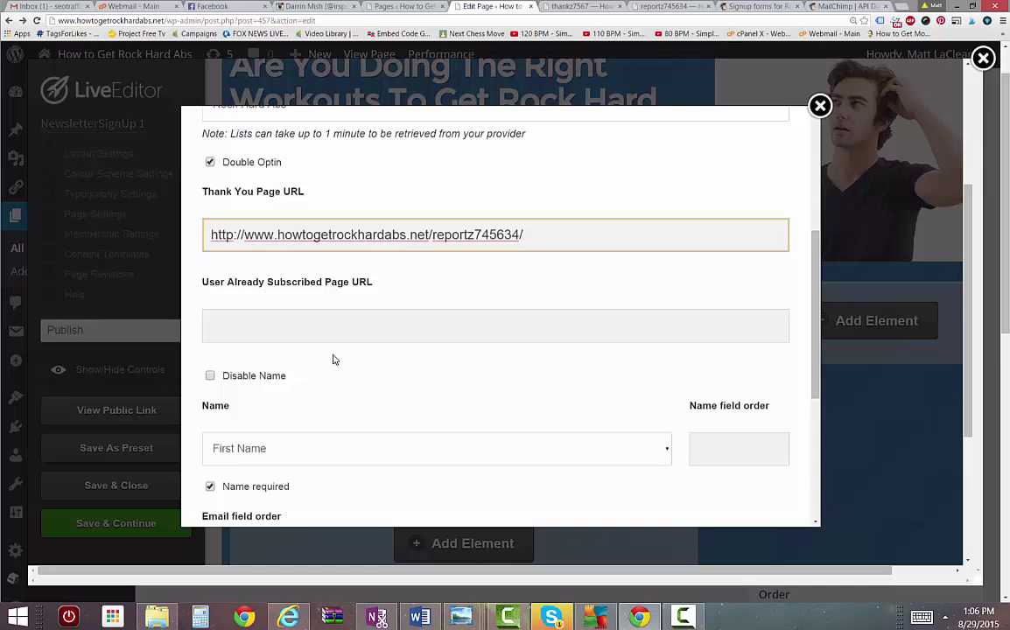
- Make the name field optional in the opt-in form
{"action": "scroll", "coordinate": [332, 359], "scroll_direction": "down", "scroll_amount": 3}
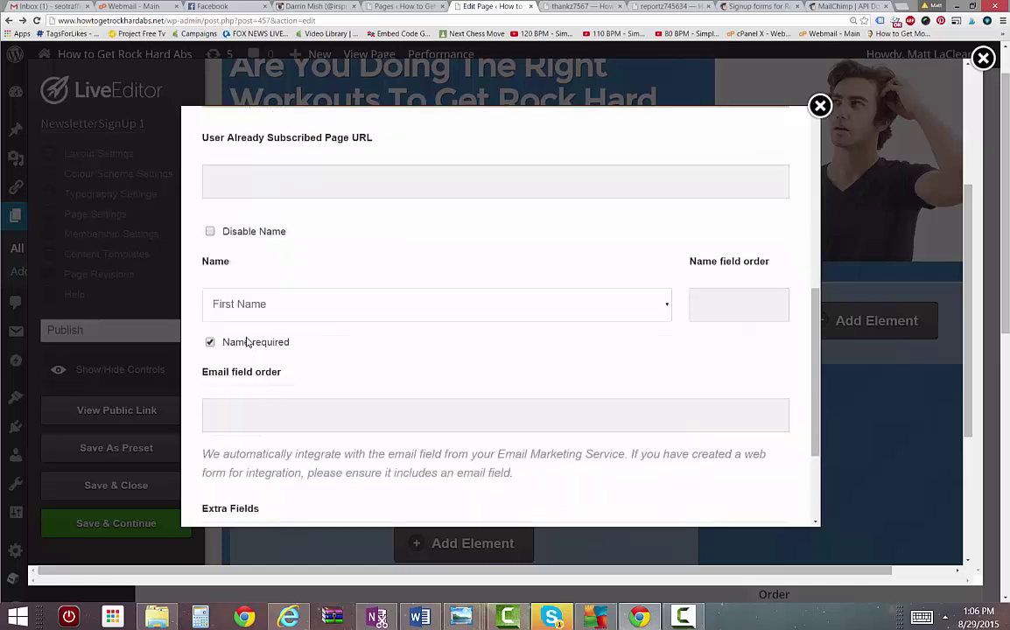
{"action": "left_click", "coordinate": [233, 343]}
{"action": "scroll", "coordinate": [465, 365], "scroll_direction": "down", "scroll_amount": 3}
- Clear the placeholder header and the placeholder content text of the opt-in box
{"action": "scroll", "coordinate": [480, 359], "scroll_direction": "up", "scroll_amount": 10}
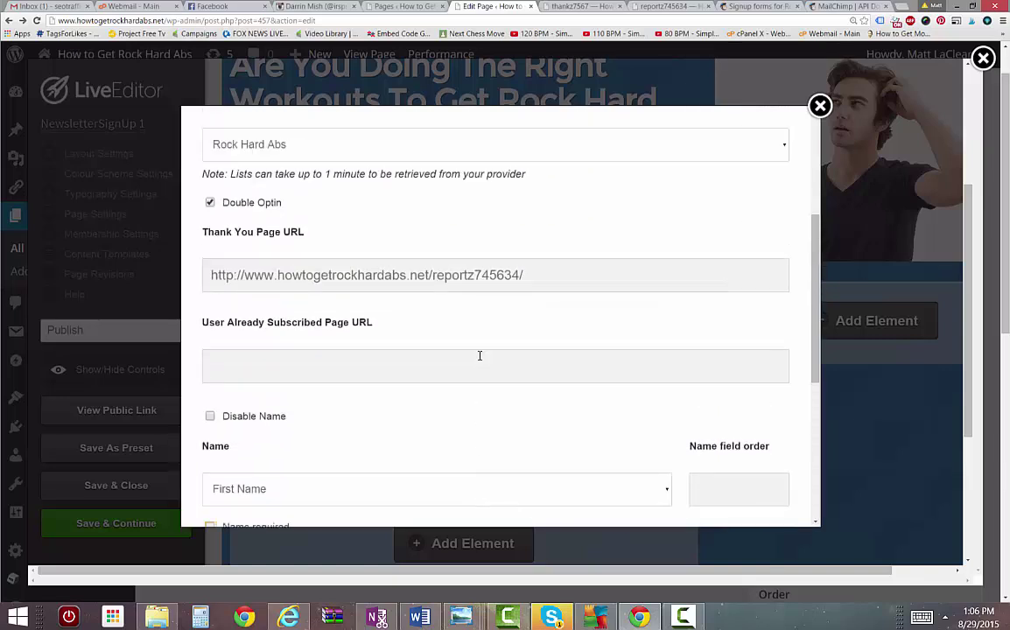
{"action": "left_click", "coordinate": [348, 225]}
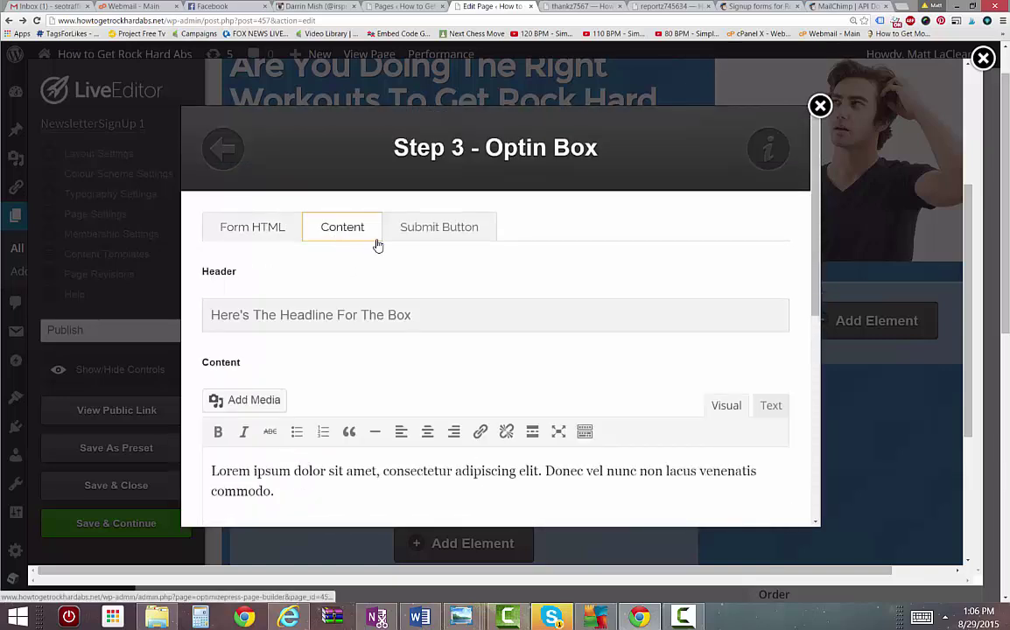
{"action": "triple_click", "coordinate": [442, 313]}
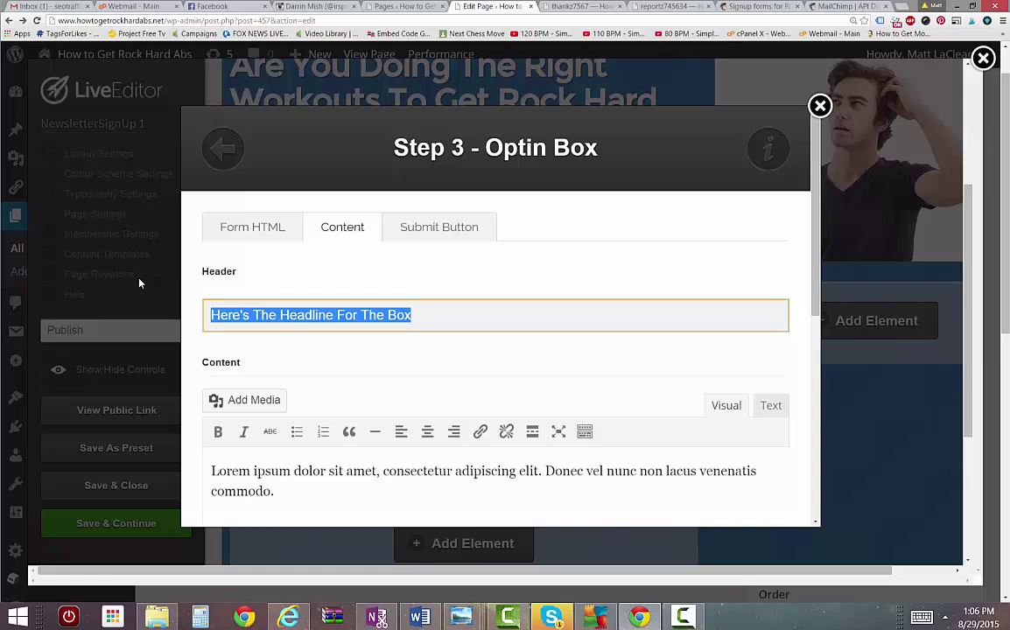
{"action": "key", "text": "BackSpace"}
{"action": "scroll", "coordinate": [311, 358], "scroll_direction": "down", "scroll_amount": 1}
{"action": "triple_click", "coordinate": [209, 380]}
{"action": "key", "text": "BackSpace"}
- Review the opt-in box's submit button settings and insert the box with the default button and "Get Instant Access!" text
{"action": "scroll", "coordinate": [473, 398], "scroll_direction": "down", "scroll_amount": 4}
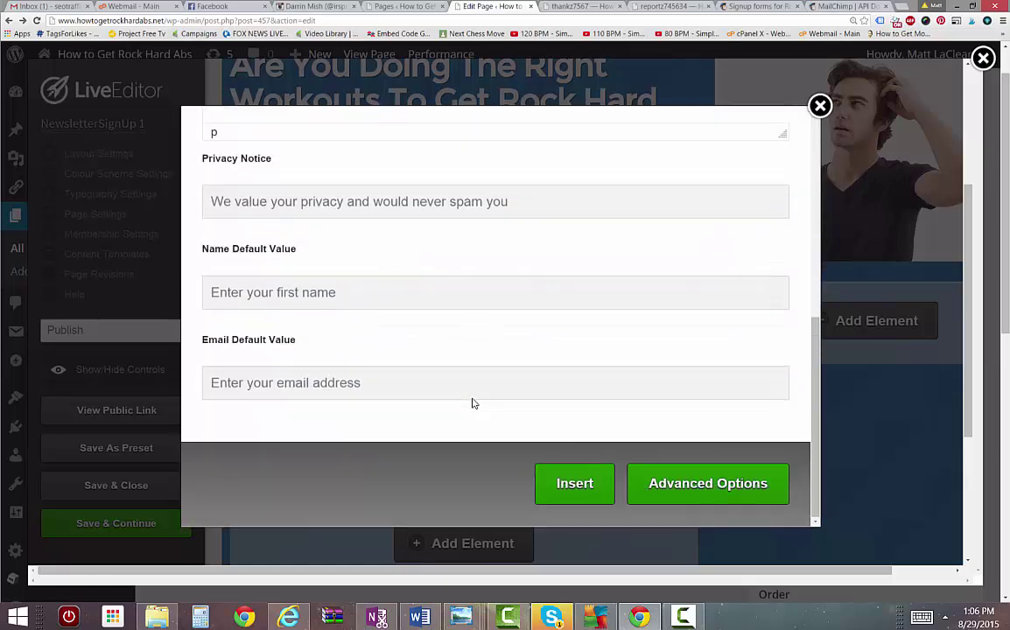
{"action": "scroll", "coordinate": [473, 398], "scroll_direction": "up", "scroll_amount": 3}
{"action": "scroll", "coordinate": [471, 400], "scroll_direction": "up", "scroll_amount": 3}
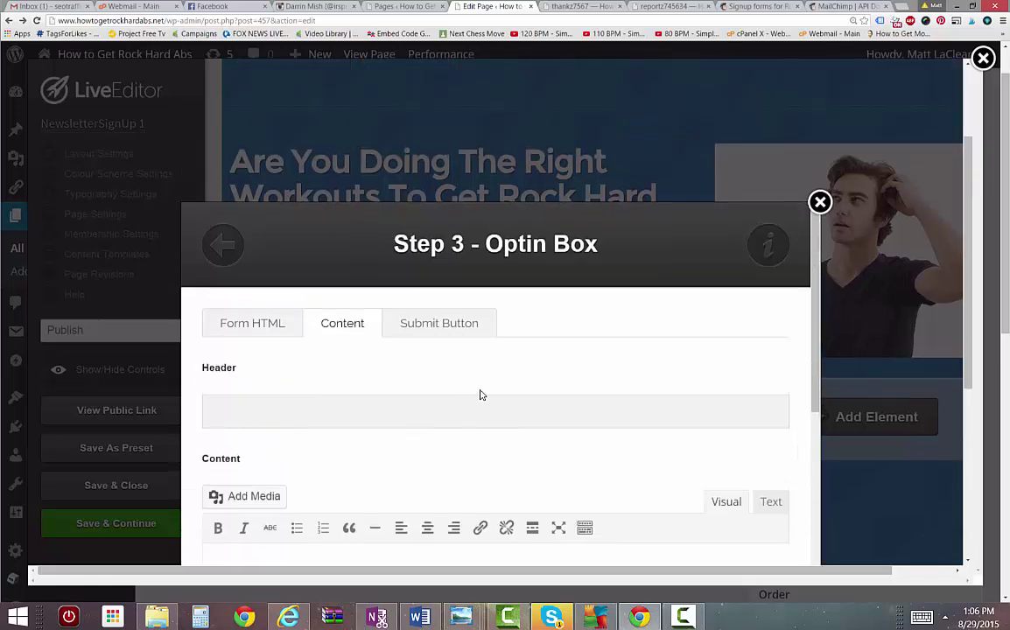
{"action": "left_click", "coordinate": [435, 324]}
{"action": "scroll", "coordinate": [508, 412], "scroll_direction": "down", "scroll_amount": 1}
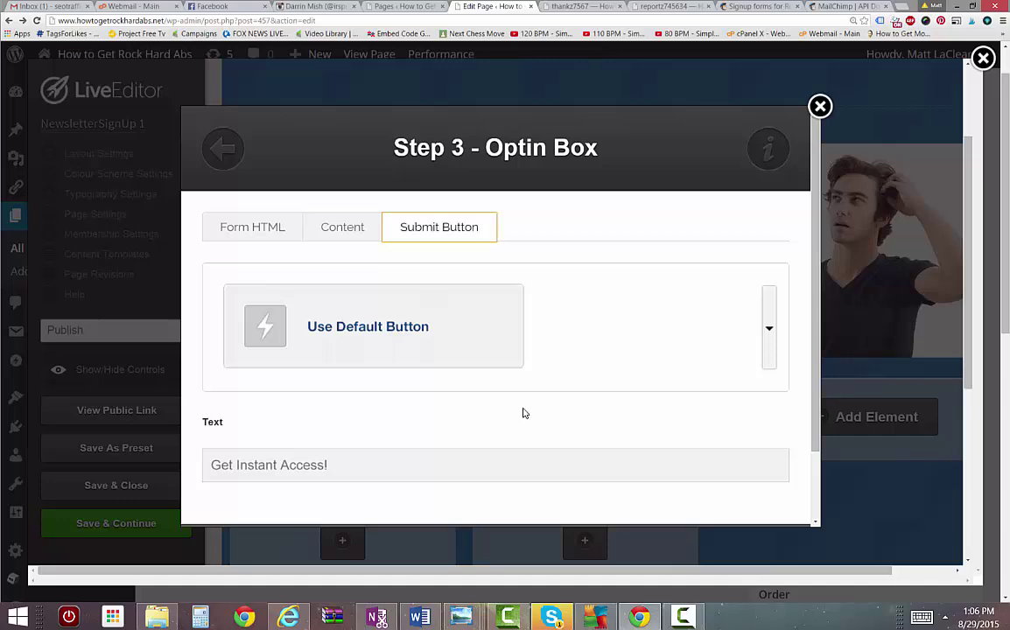
{"action": "scroll", "coordinate": [510, 411], "scroll_direction": "down", "scroll_amount": 3}
{"action": "left_click", "coordinate": [571, 293]}
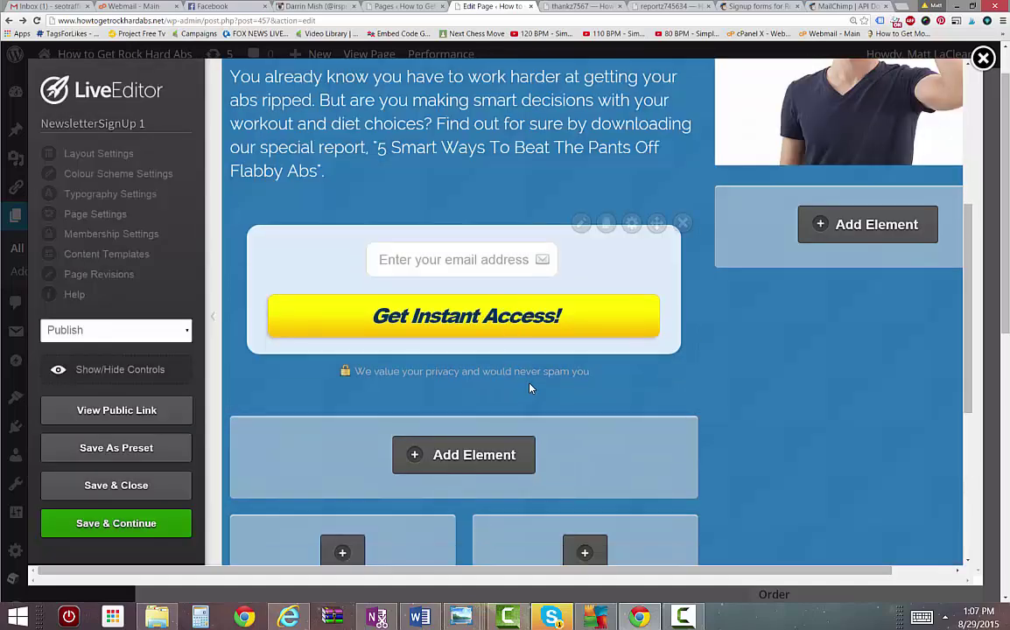
- Save the page and close the Live Editor, and update the NewsletterSignUp 1 page in WordPress
{"action": "scroll", "coordinate": [437, 400], "scroll_direction": "up", "scroll_amount": 1}
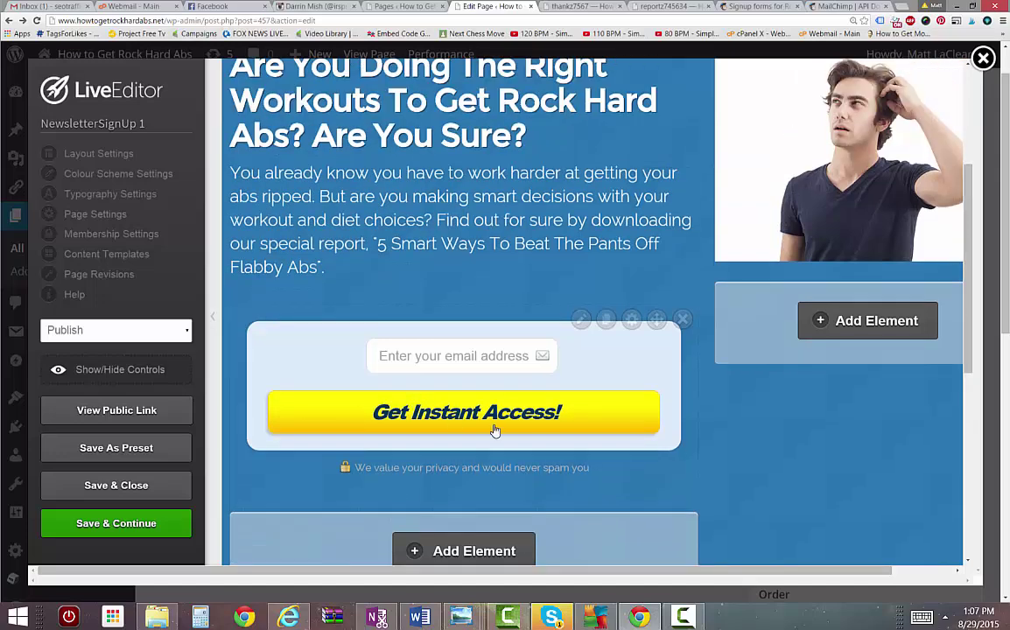
{"action": "scroll", "coordinate": [714, 451], "scroll_direction": "up", "scroll_amount": 3}
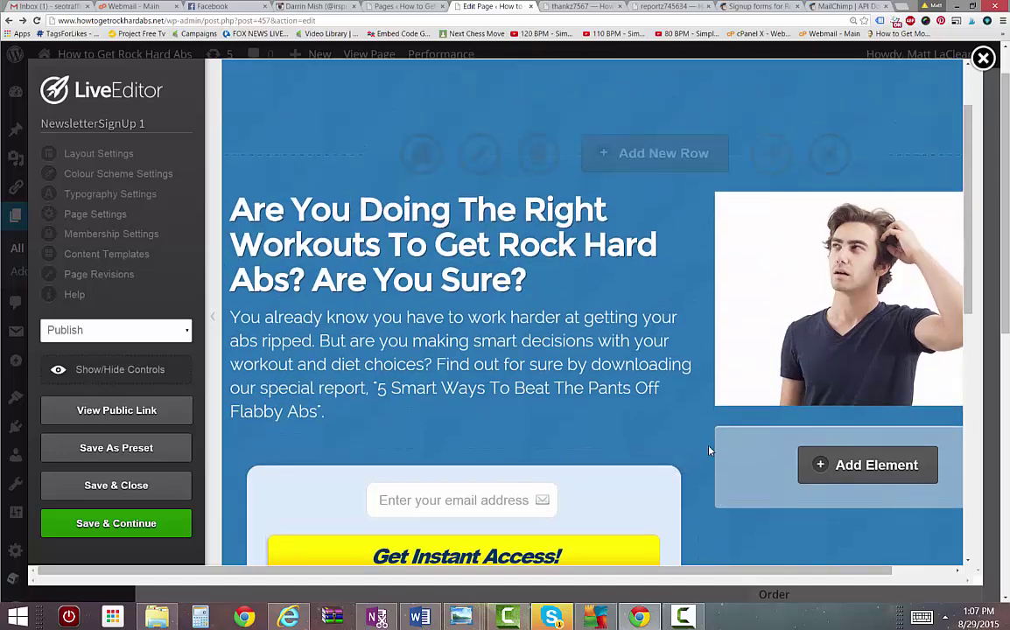
{"action": "left_click", "coordinate": [149, 487]}
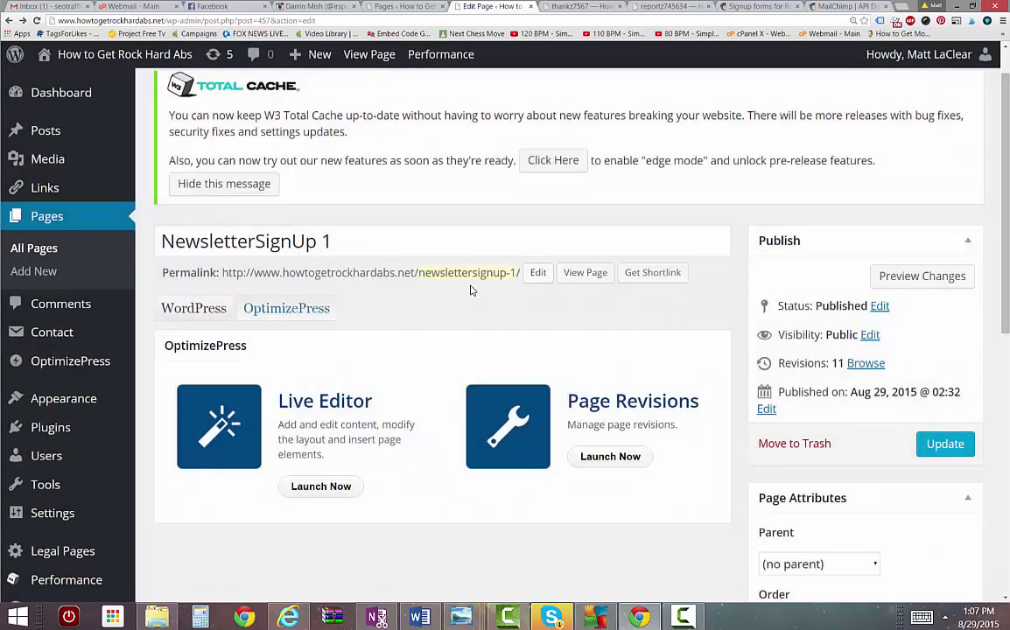
{"action": "left_click", "coordinate": [946, 444]}
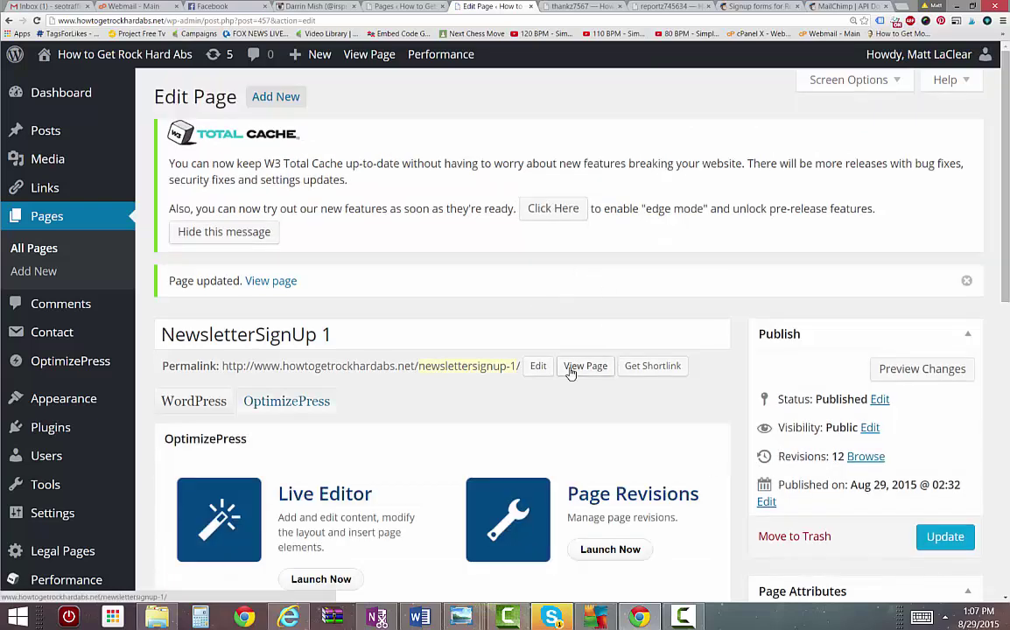
- View the published NewsletterSignUp 1 page and examine its layout and sign-up form
{"action": "left_click", "coordinate": [580, 367]}
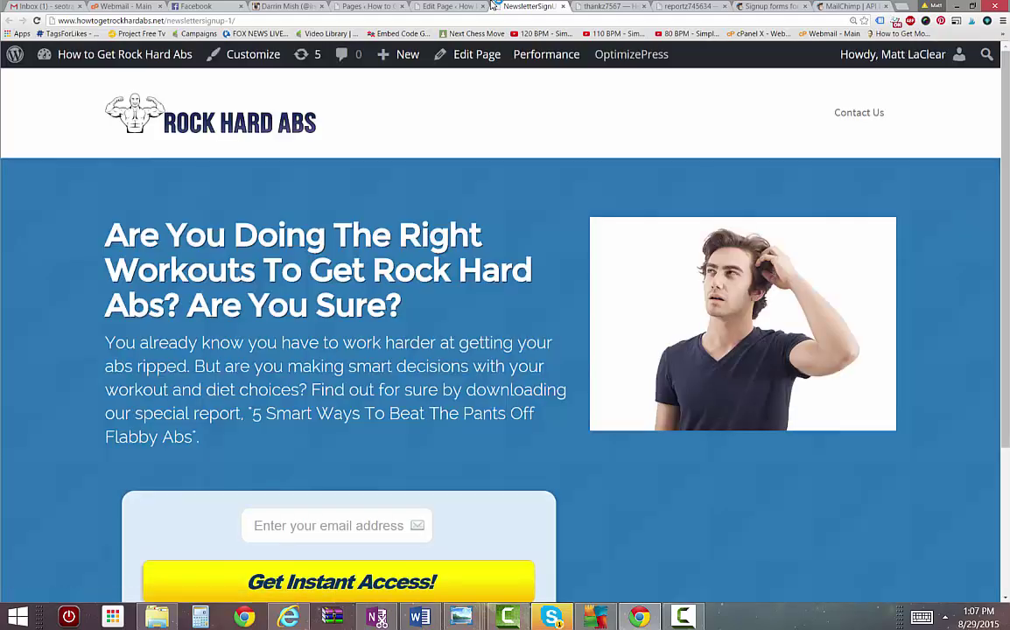
{"action": "scroll", "coordinate": [210, 128], "scroll_direction": "down", "scroll_amount": 3}
{"action": "scroll", "coordinate": [186, 153], "scroll_direction": "up", "scroll_amount": 3}
{"action": "scroll", "coordinate": [3, 250], "scroll_direction": "down", "scroll_amount": 1}
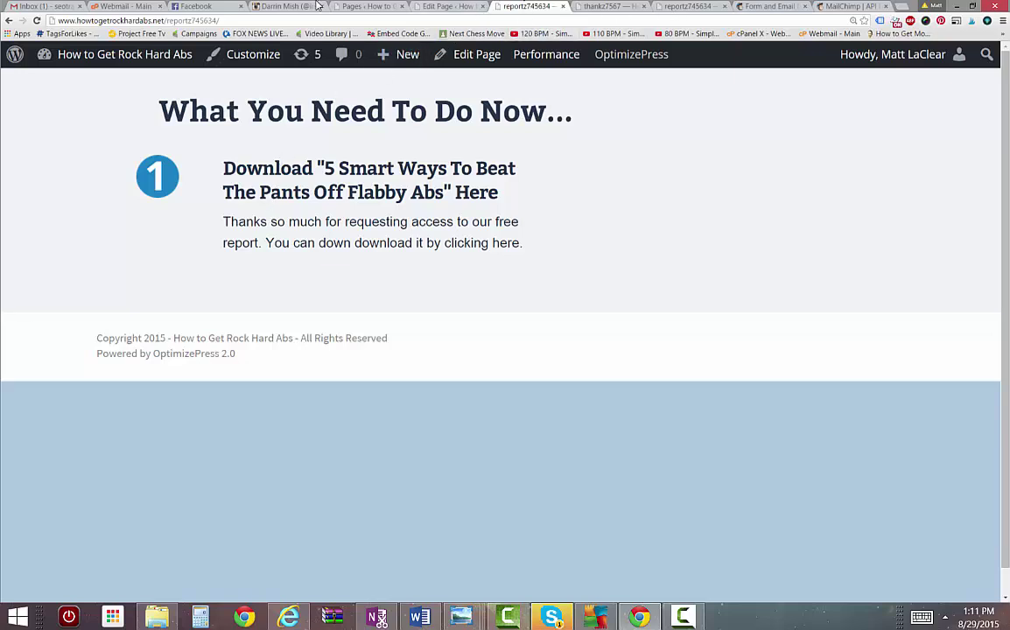
- Open the NewsletterSignUp 1 page for editing from the site's list of pages
{"action": "left_click", "coordinate": [359, 6]}
{"action": "scroll", "coordinate": [258, 435], "scroll_direction": "up", "scroll_amount": 3}
{"action": "scroll", "coordinate": [402, 449], "scroll_direction": "down", "scroll_amount": 1}
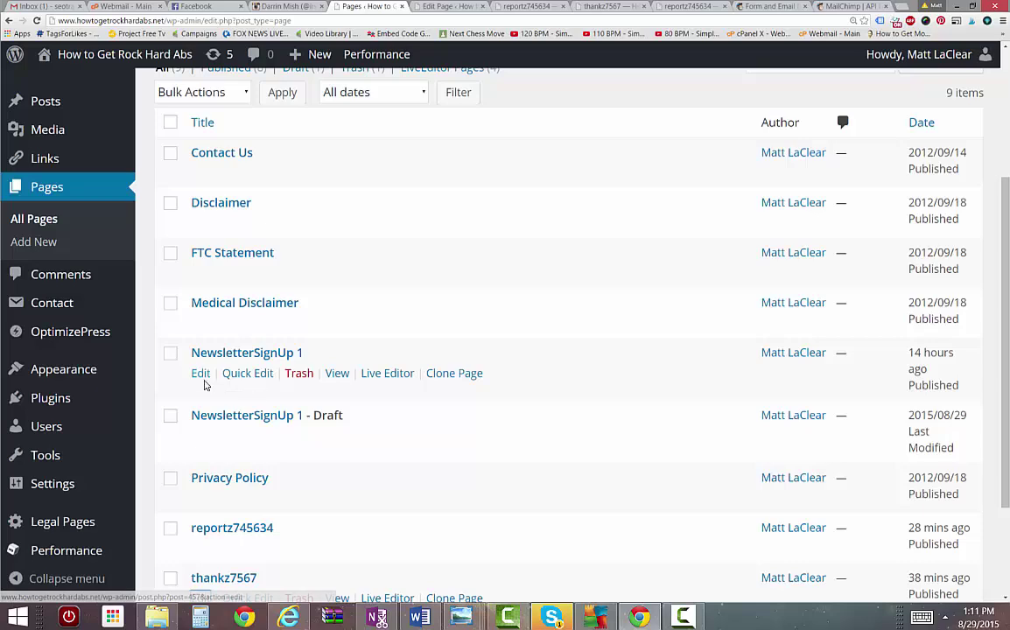
{"action": "left_click", "coordinate": [202, 376]}
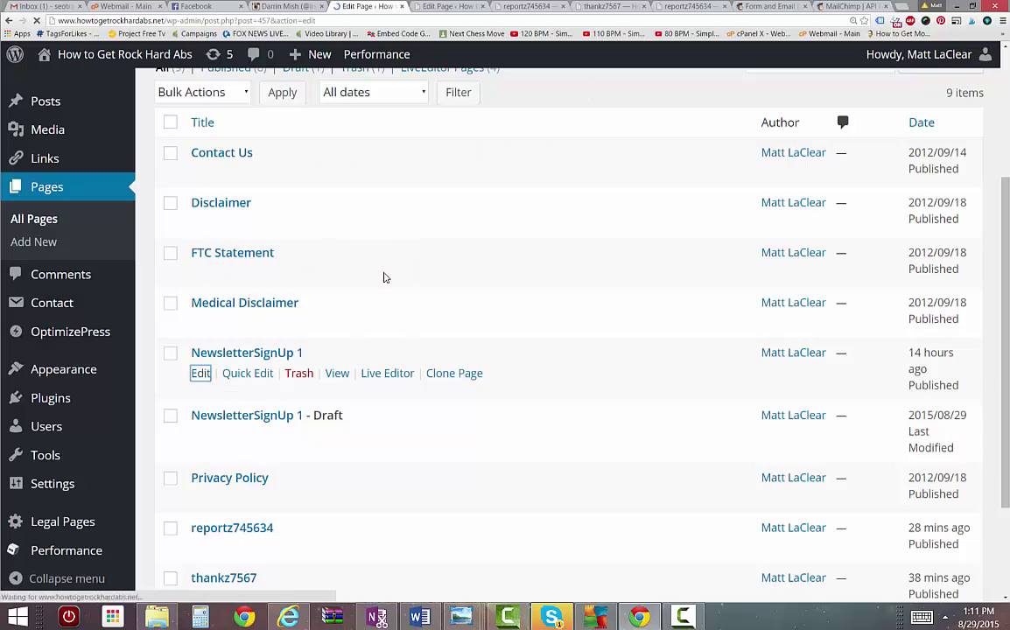
- Check the live report and thank-you pages, and reopen NewsletterSignUp 1 in the Live Editor
{"action": "left_click", "coordinate": [526, 6]}
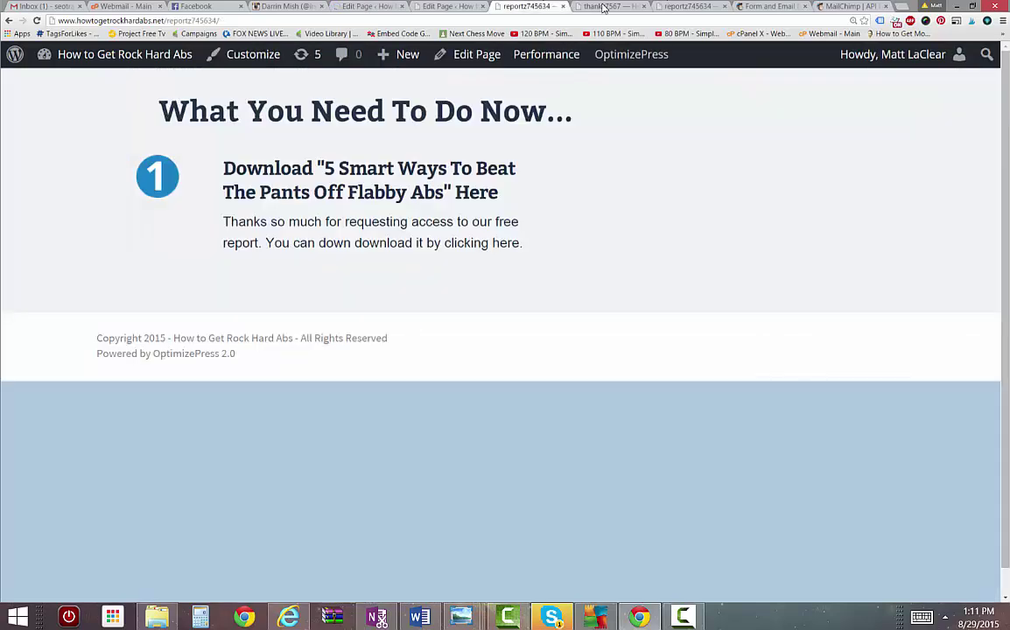
{"action": "left_click", "coordinate": [627, 7]}
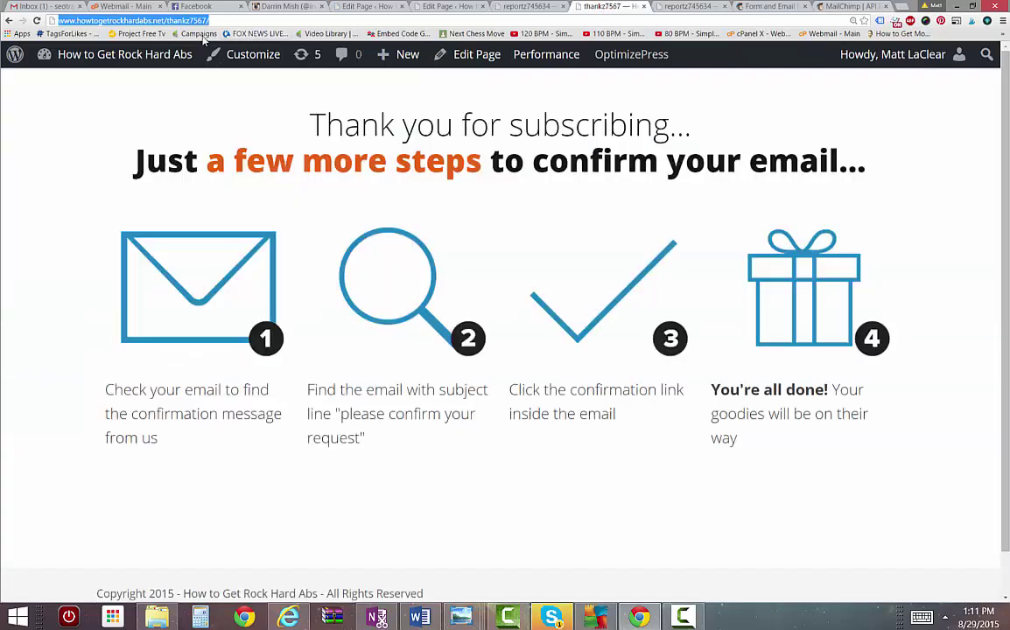
{"action": "left_click", "coordinate": [451, 6]}
{"action": "scroll", "coordinate": [451, 406], "scroll_direction": "down", "scroll_amount": 3}
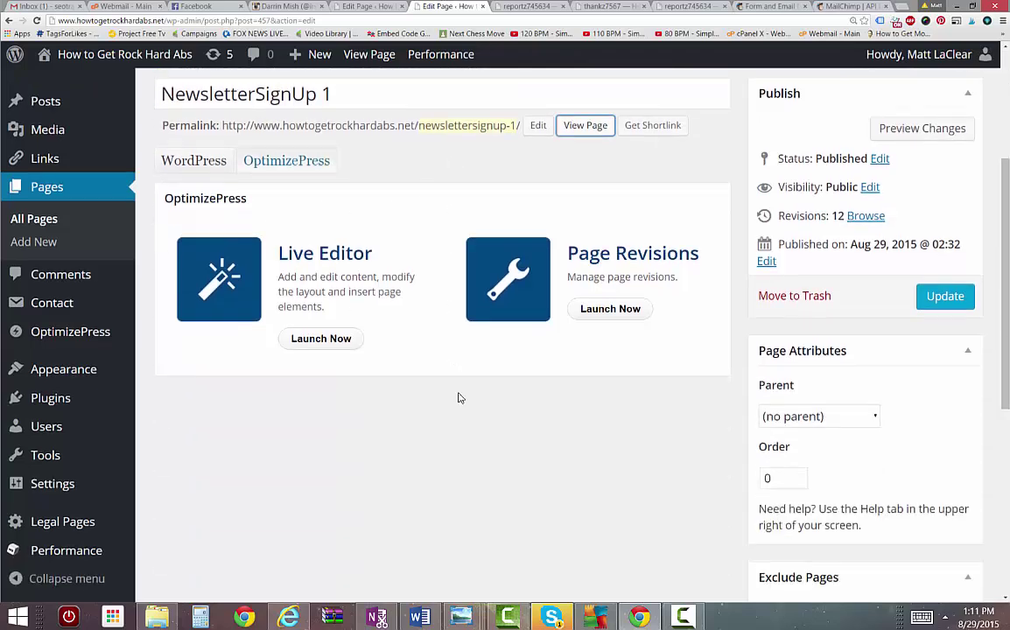
{"action": "scroll", "coordinate": [459, 399], "scroll_direction": "up", "scroll_amount": 2}
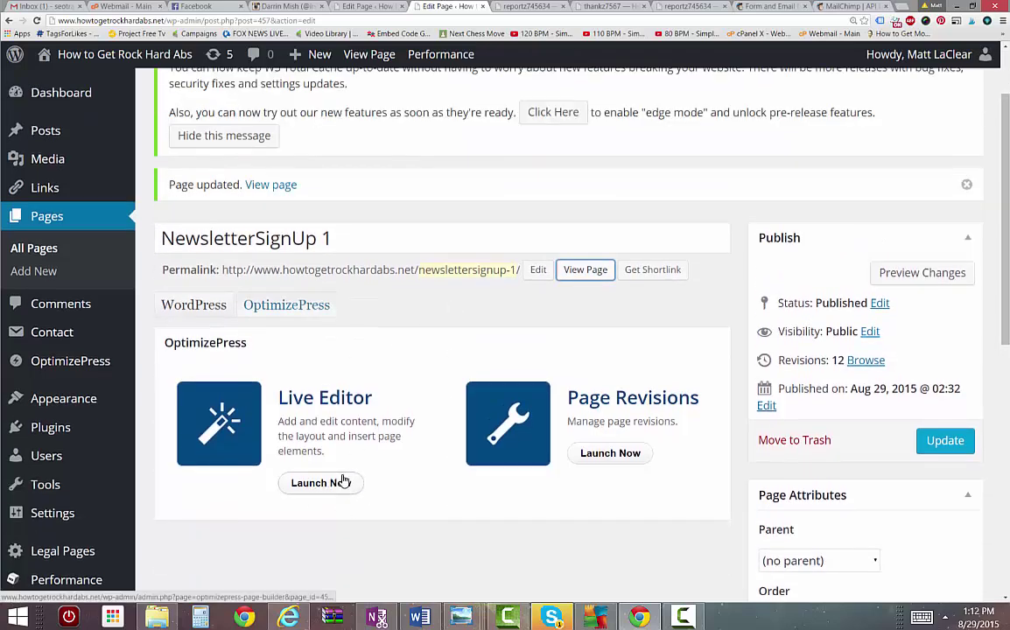
{"action": "left_click", "coordinate": [325, 488]}
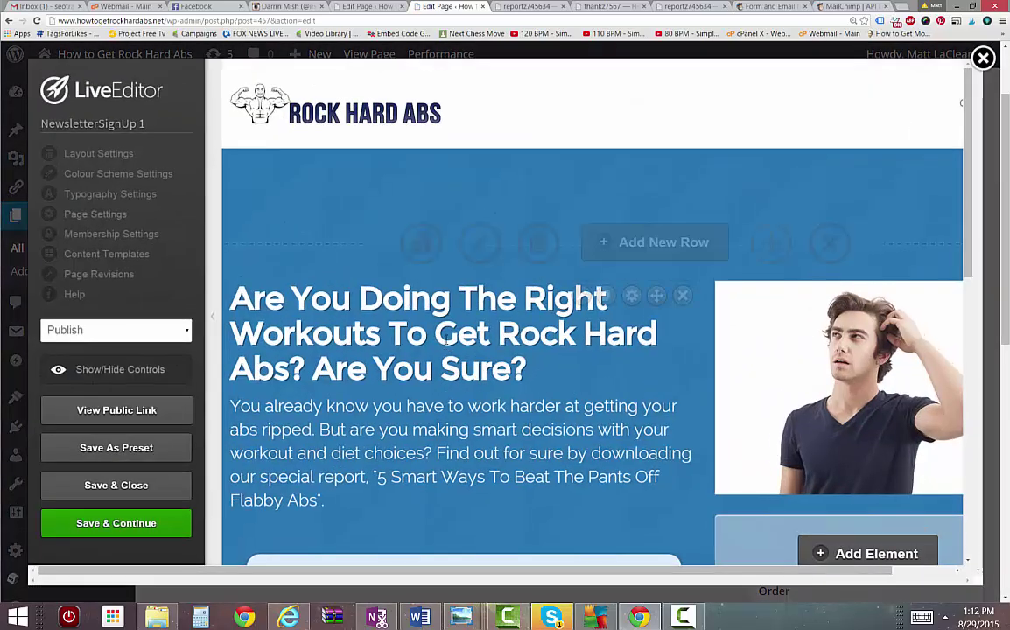
{"action": "scroll", "coordinate": [447, 343], "scroll_direction": "down", "scroll_amount": 3}
{"action": "mouse_move", "coordinate": [438, 345]}
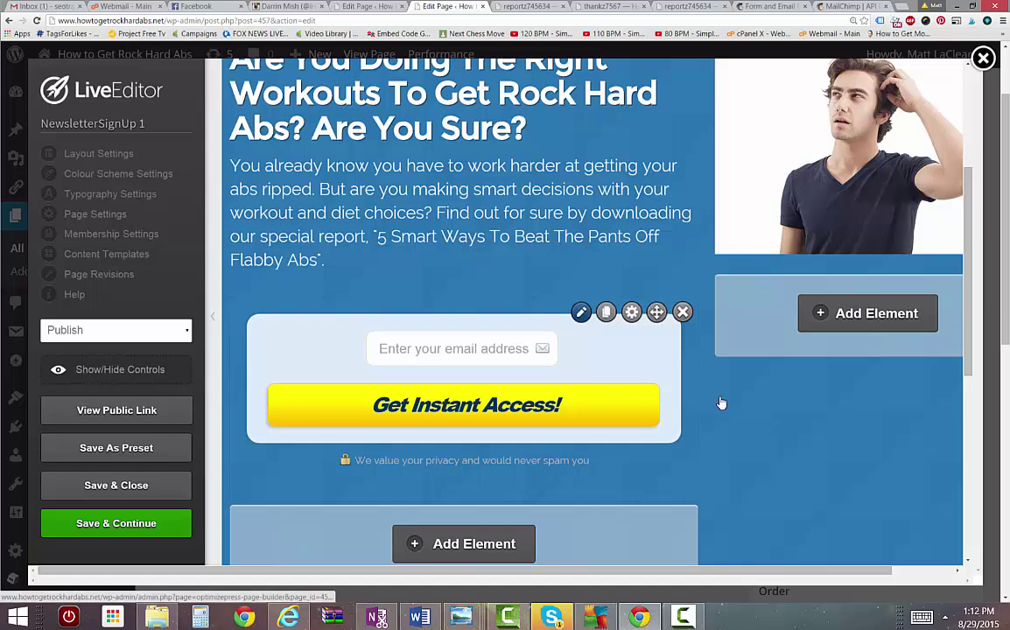
{"action": "left_click", "coordinate": [580, 314]}
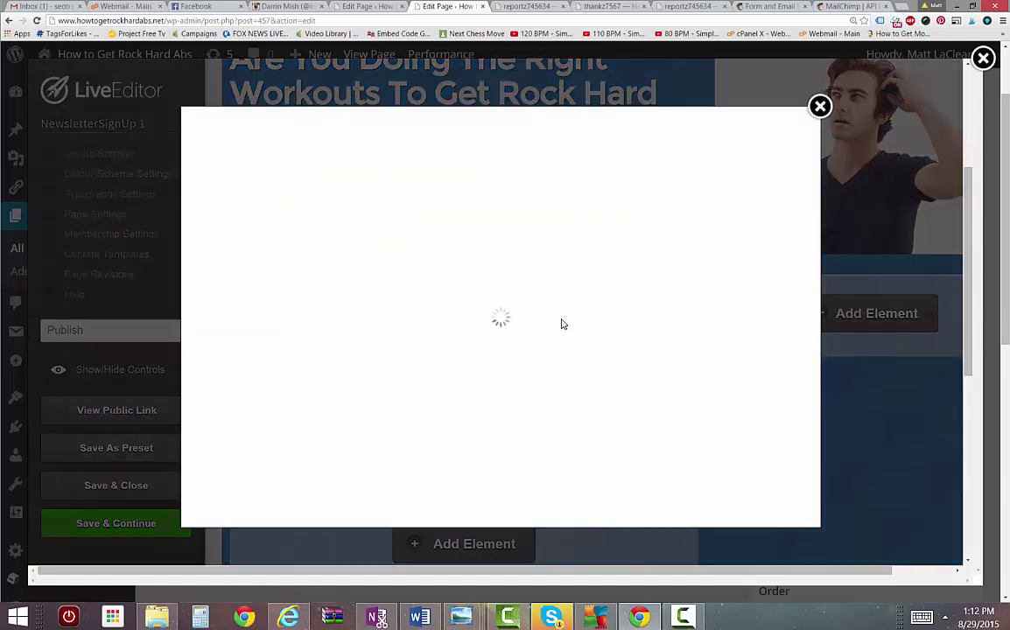
{"action": "scroll", "coordinate": [388, 263], "scroll_direction": "up", "scroll_amount": 3}
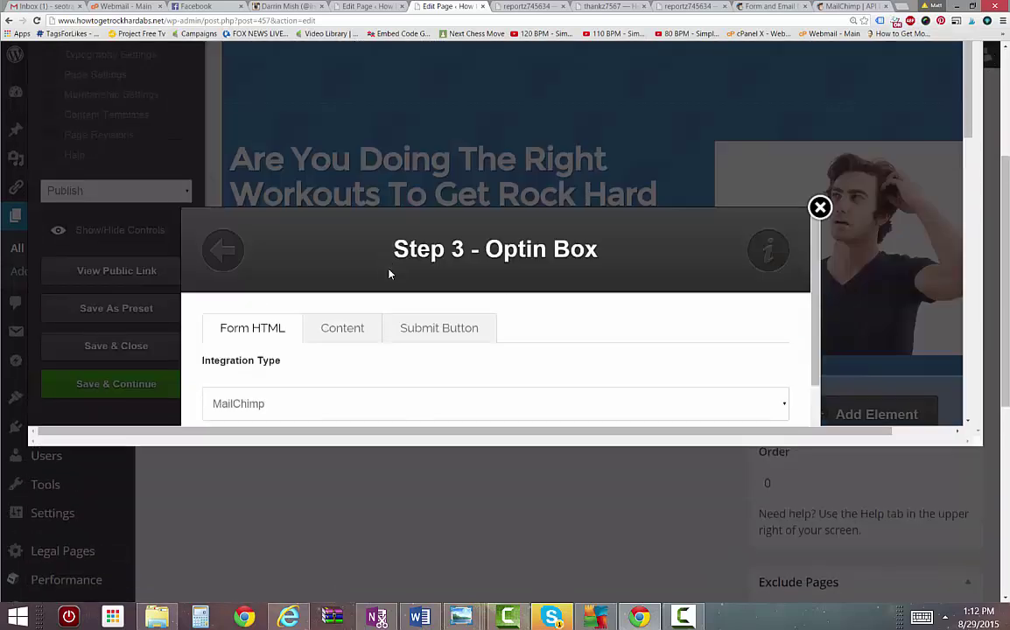
{"action": "scroll", "coordinate": [390, 286], "scroll_direction": "down", "scroll_amount": 5}
{"action": "scroll", "coordinate": [487, 316], "scroll_direction": "up", "scroll_amount": 2}
{"action": "left_click_drag", "start_coordinate": [564, 336], "coordinate": [197, 306]}
{"action": "type", "text": "http://www.howtogetrockhardabs.net/thankz7567/"}
{"action": "scroll", "coordinate": [733, 275], "scroll_direction": "down", "scroll_amount": 10}
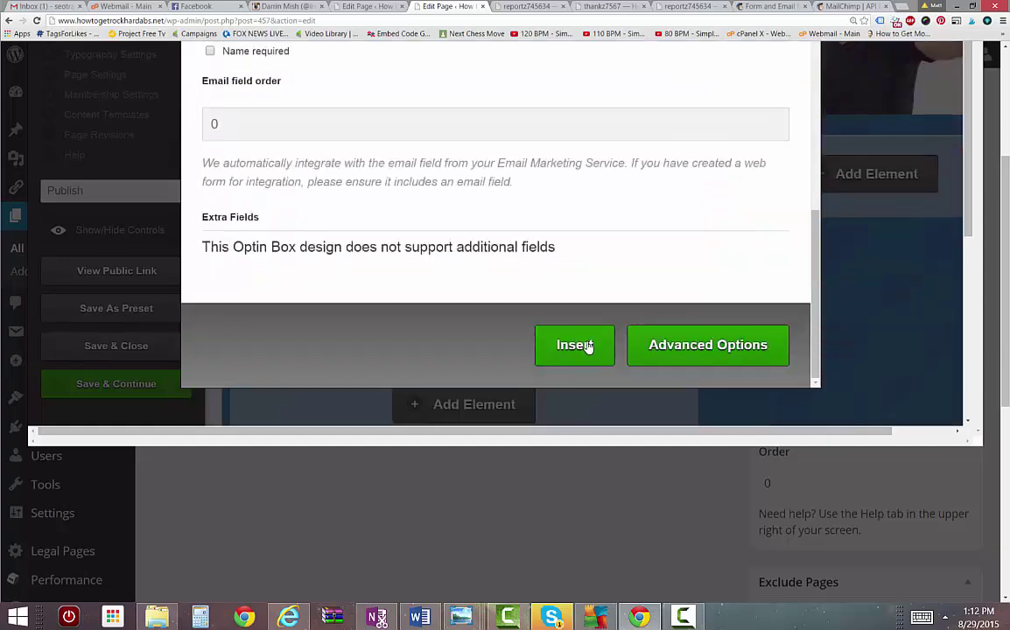
{"action": "left_click", "coordinate": [580, 347]}
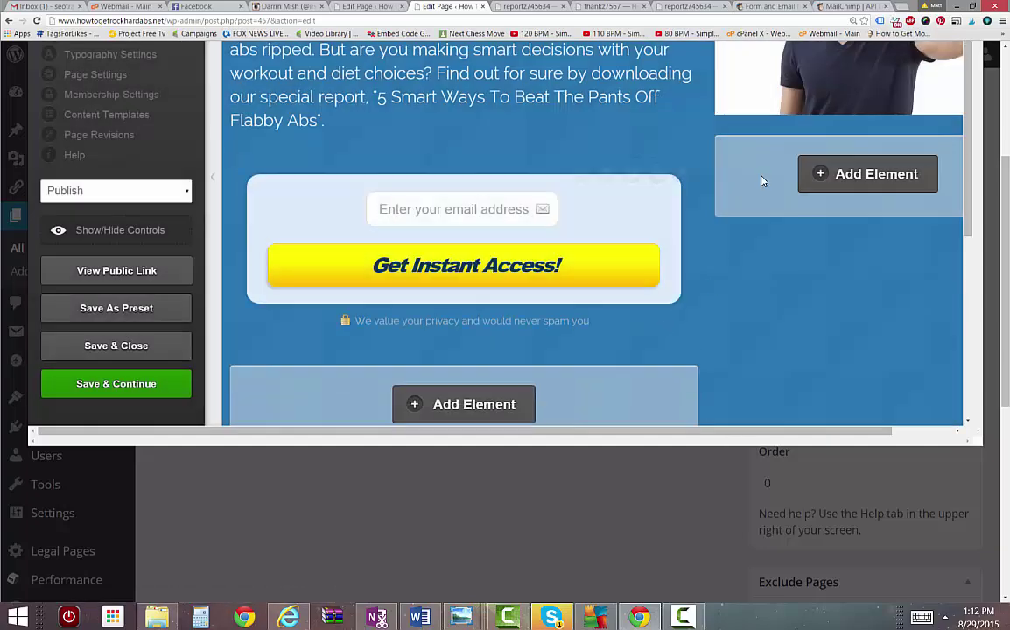
- Save the edited squeeze page, close the Live Editor and update NewsletterSignUp 1 in WordPress
{"action": "scroll", "coordinate": [648, 192], "scroll_direction": "down", "scroll_amount": 8}
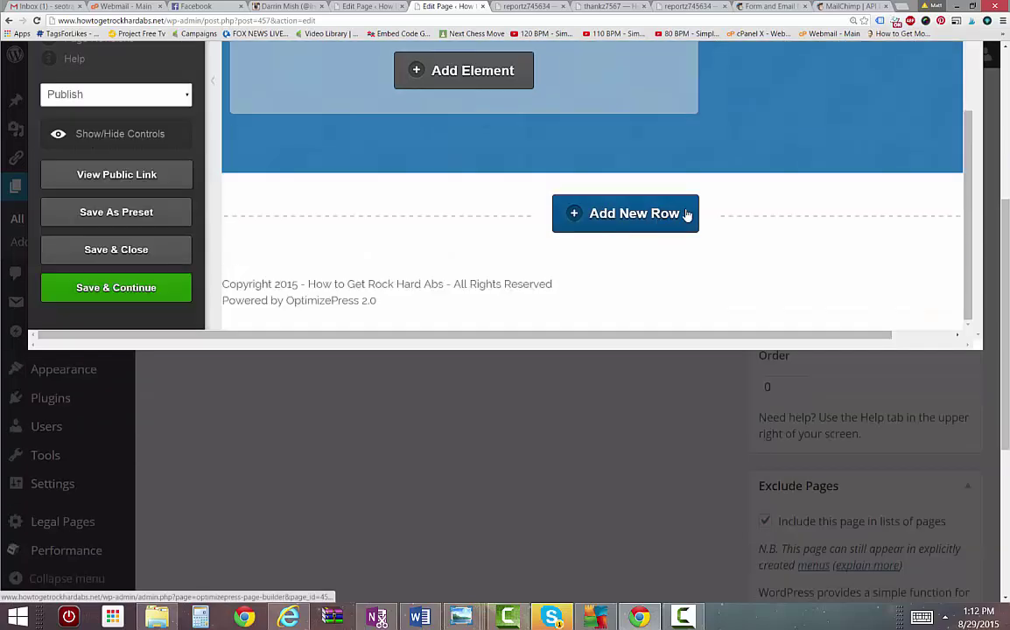
{"action": "scroll", "coordinate": [713, 226], "scroll_direction": "up", "scroll_amount": 10}
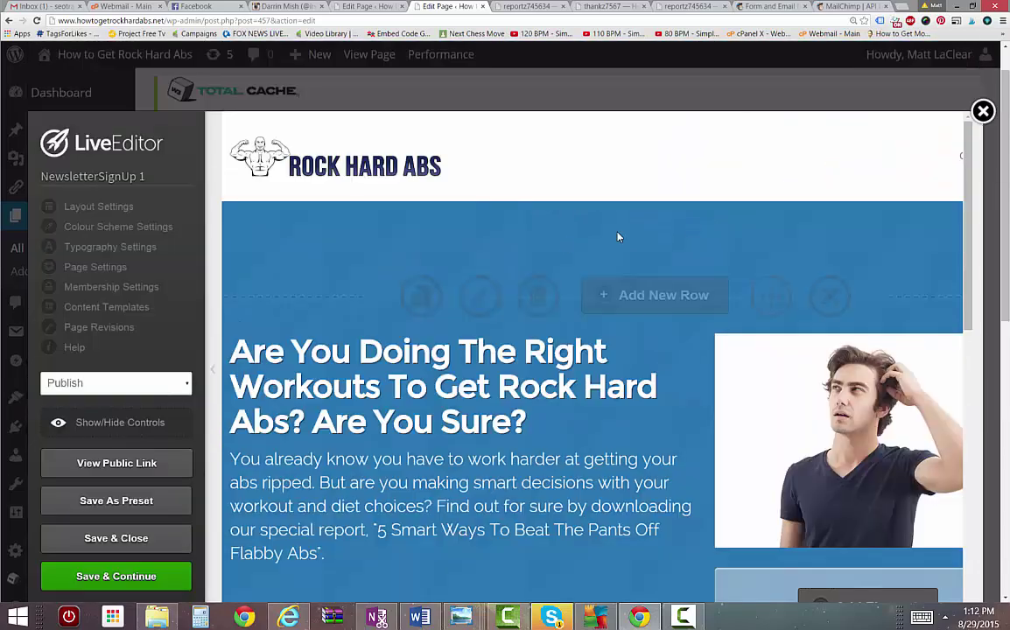
{"action": "left_click", "coordinate": [105, 538]}
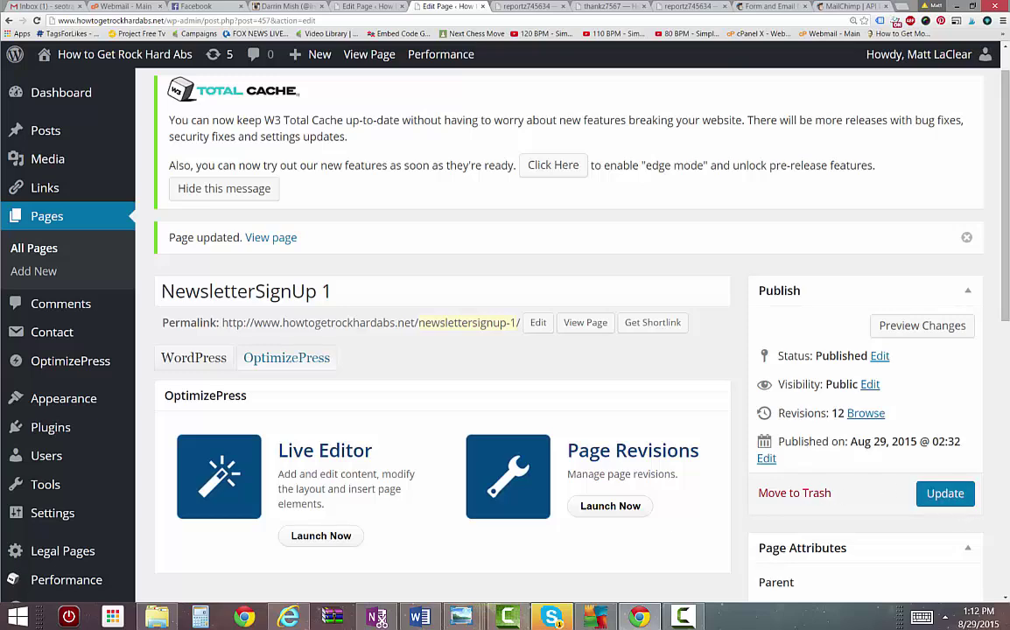
{"action": "left_click", "coordinate": [948, 496]}
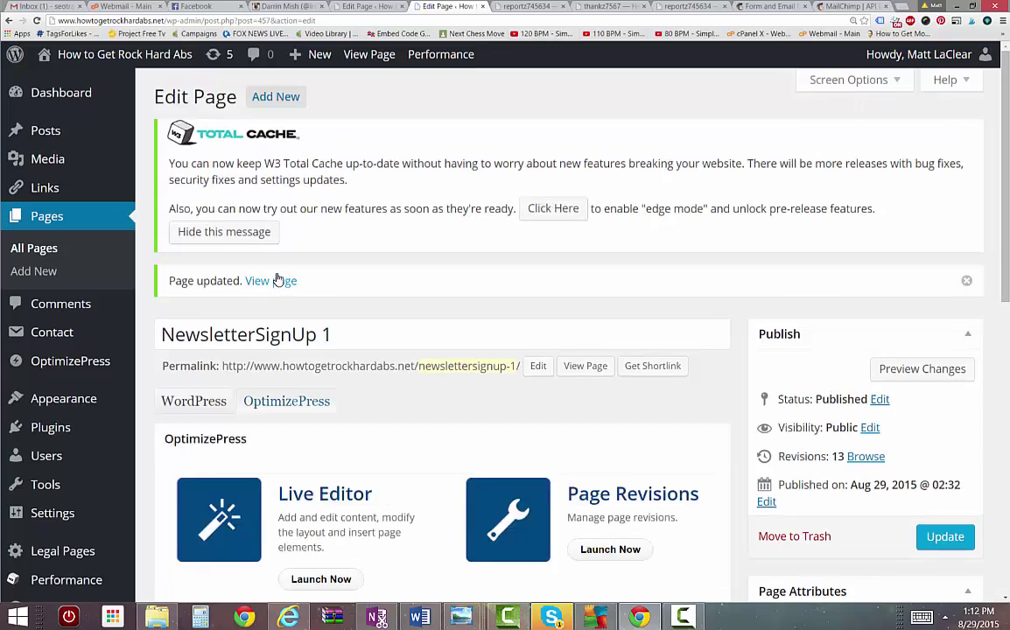
- Open the published NewsletterSignUp 1 page, submit a test sign-up with an e-mail address and check the subscription confirmation message in Gmail
{"action": "middle_click", "coordinate": [268, 281]}
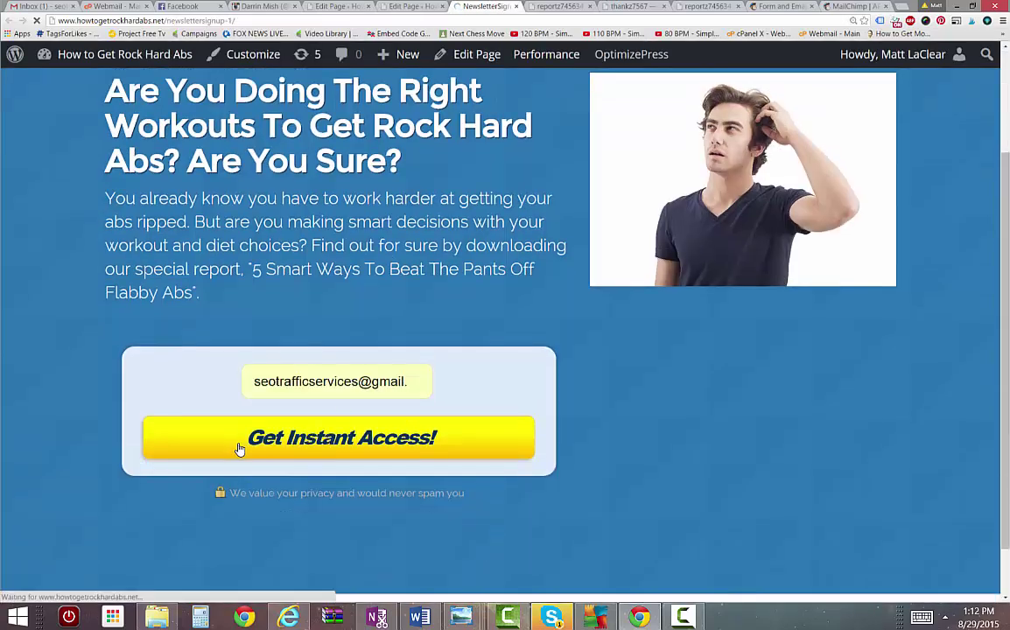
{"action": "left_click", "coordinate": [251, 443]}
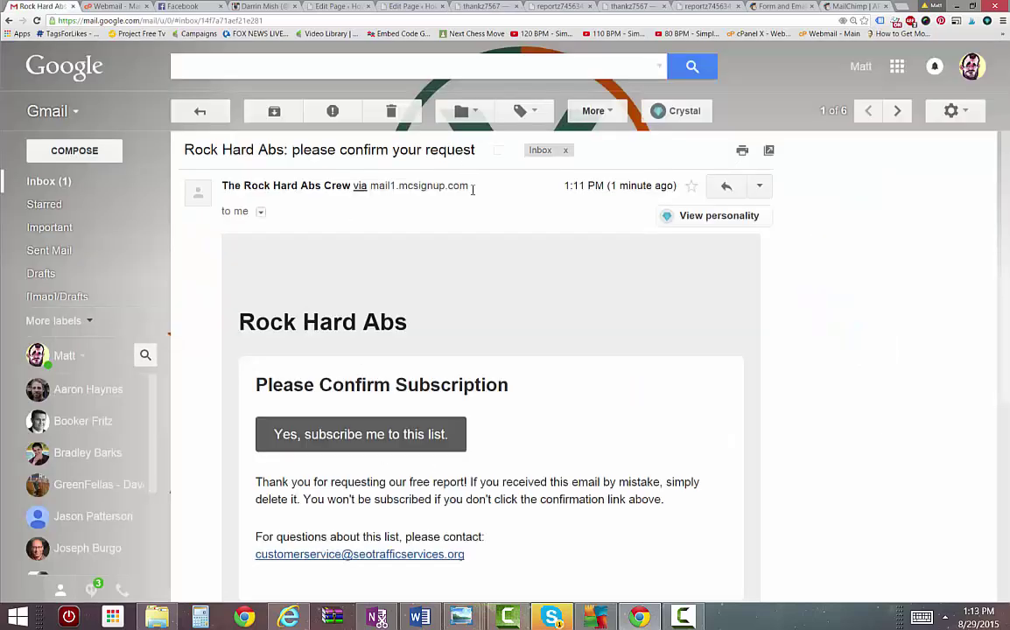
{"action": "scroll", "coordinate": [672, 400], "scroll_direction": "down", "scroll_amount": 3}
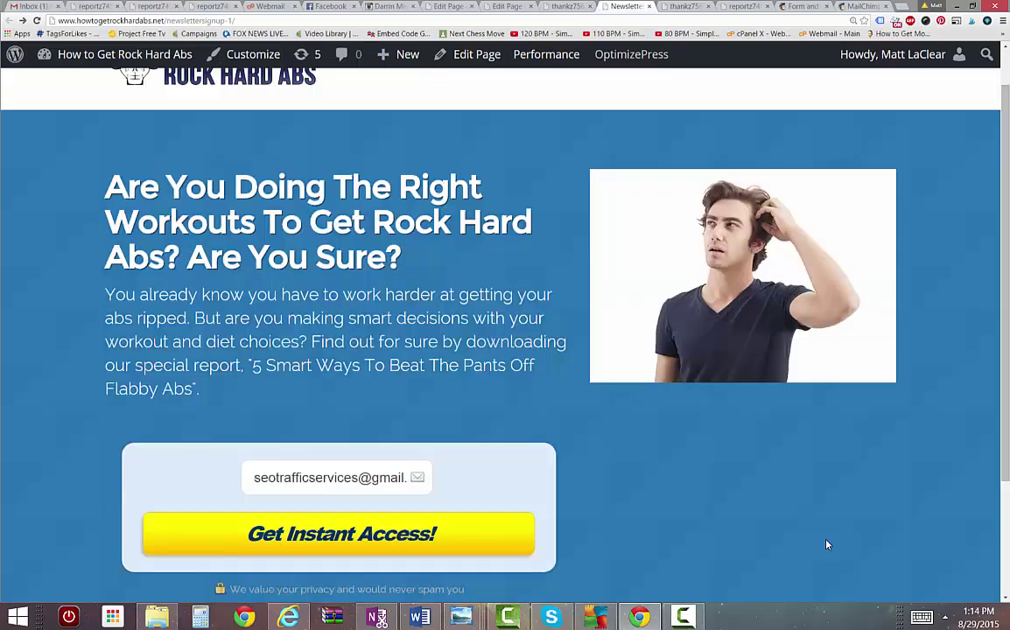
{"action": "scroll", "coordinate": [315, 262], "scroll_direction": "up", "scroll_amount": 1}
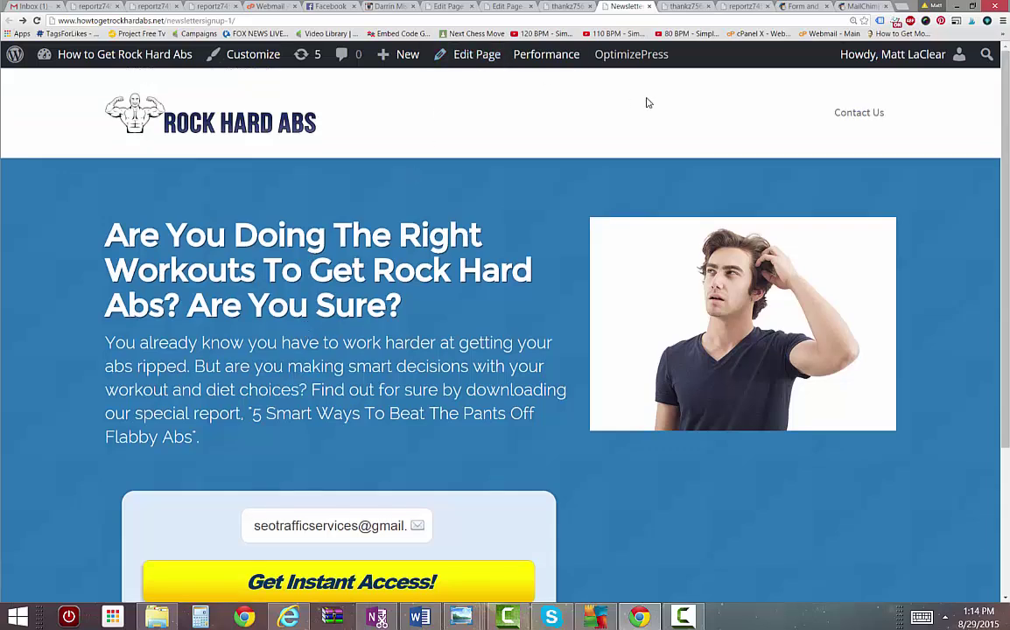